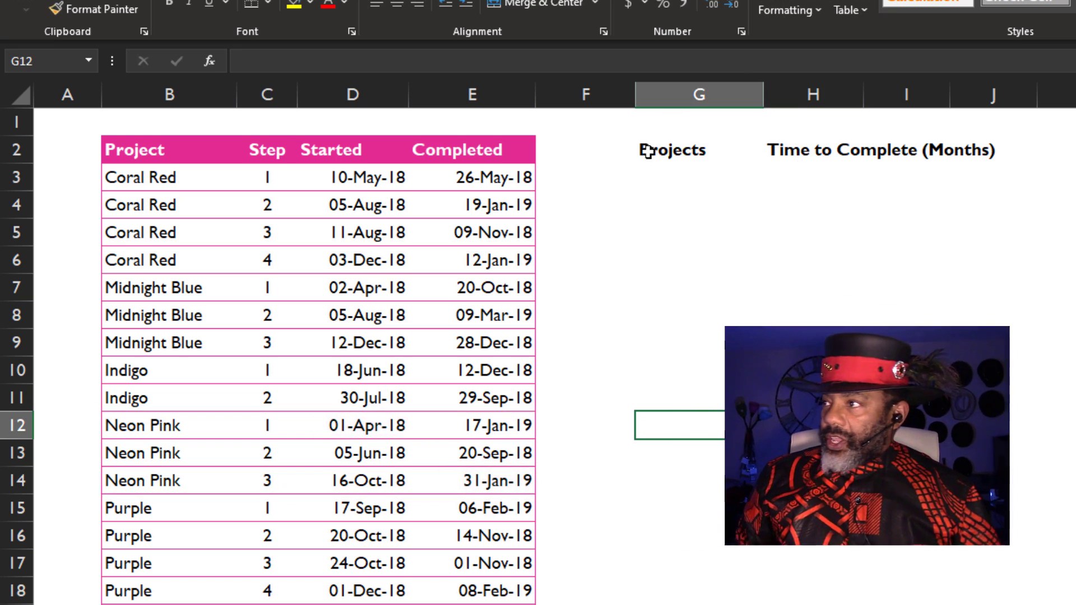
Step: In G3, enter a UNIQUE formula that lists the distinct projects from Table3[Project]
left_click(672, 178)
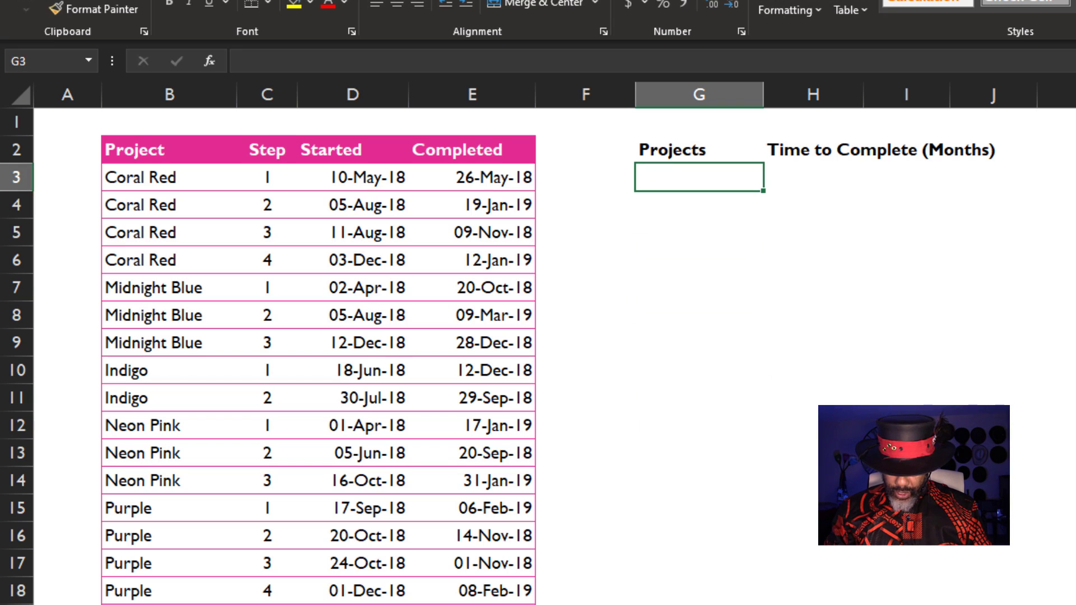
type("=uni")
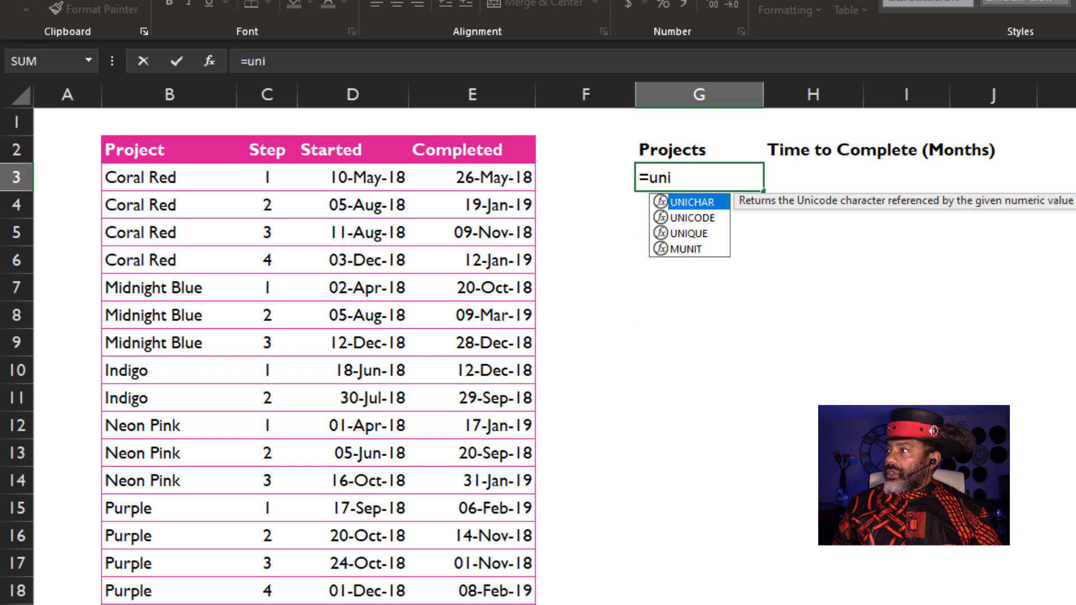
left_click(688, 233)
double_click(684, 232)
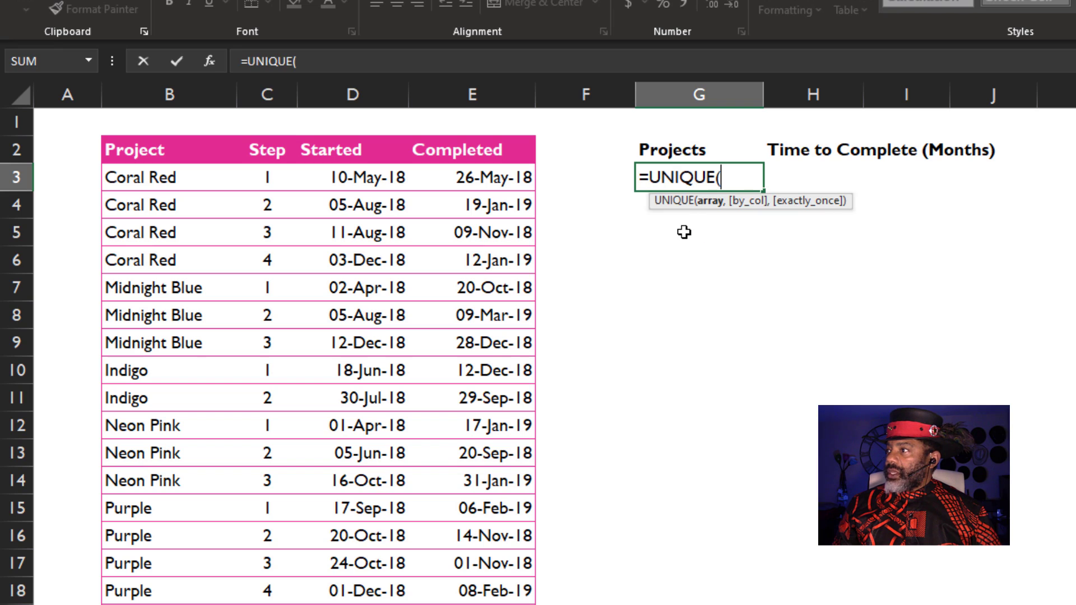
left_click(159, 134)
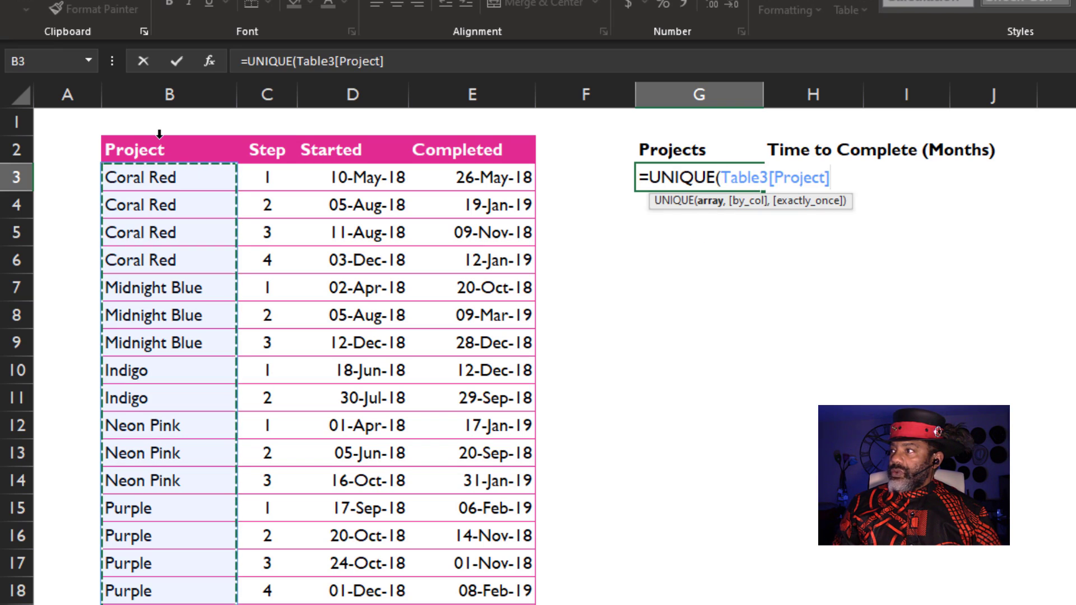
key("Return")
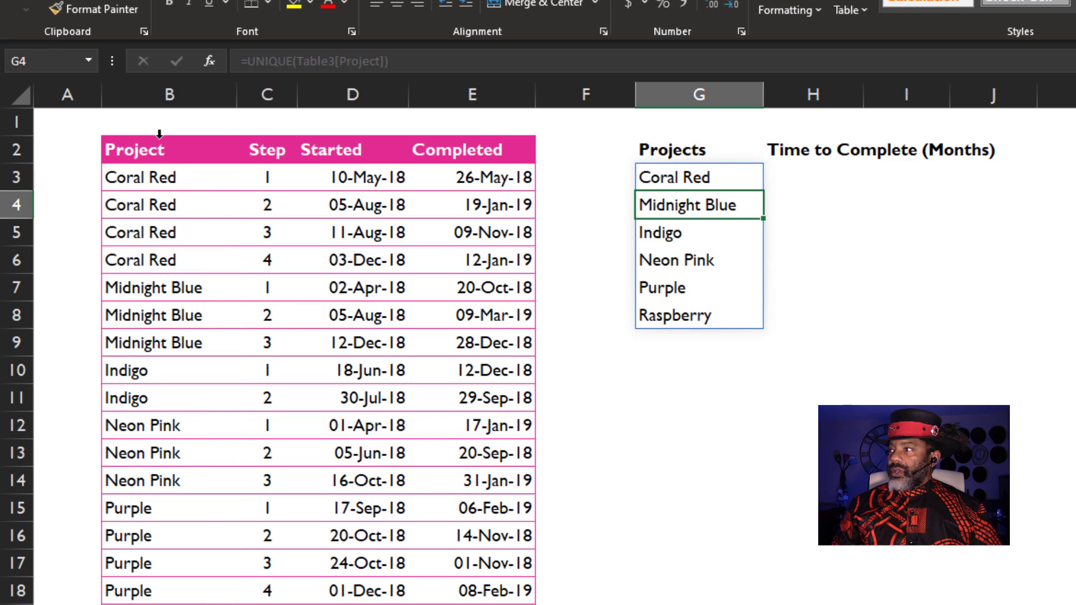
Step: Wrap the UNIQUE formula in G3 in SORT so the project list is alphabetical
left_click(645, 177)
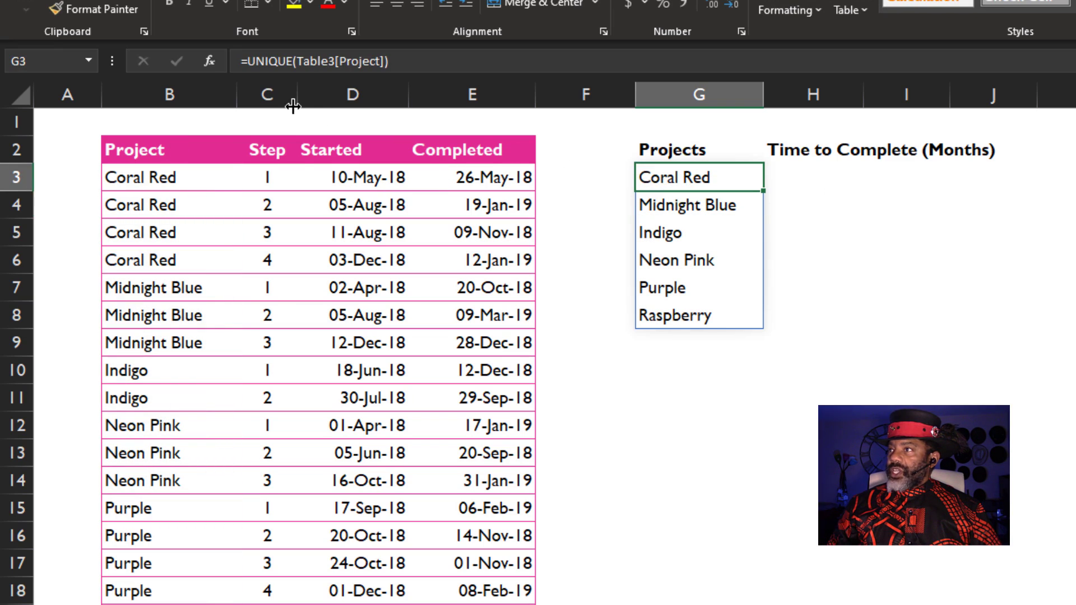
left_click(248, 61)
type("sort(")
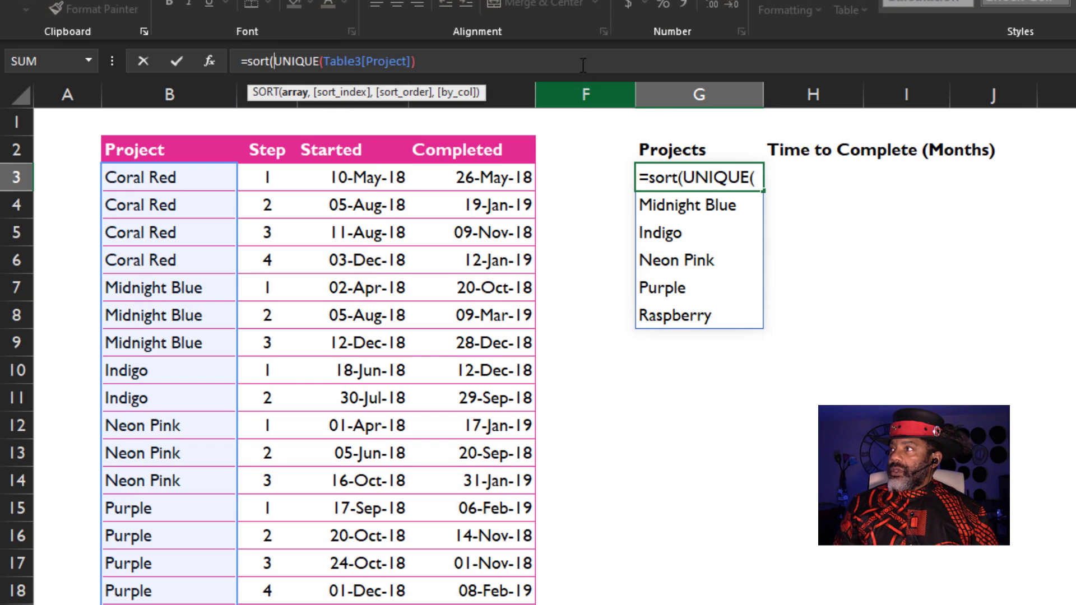
left_click(580, 62)
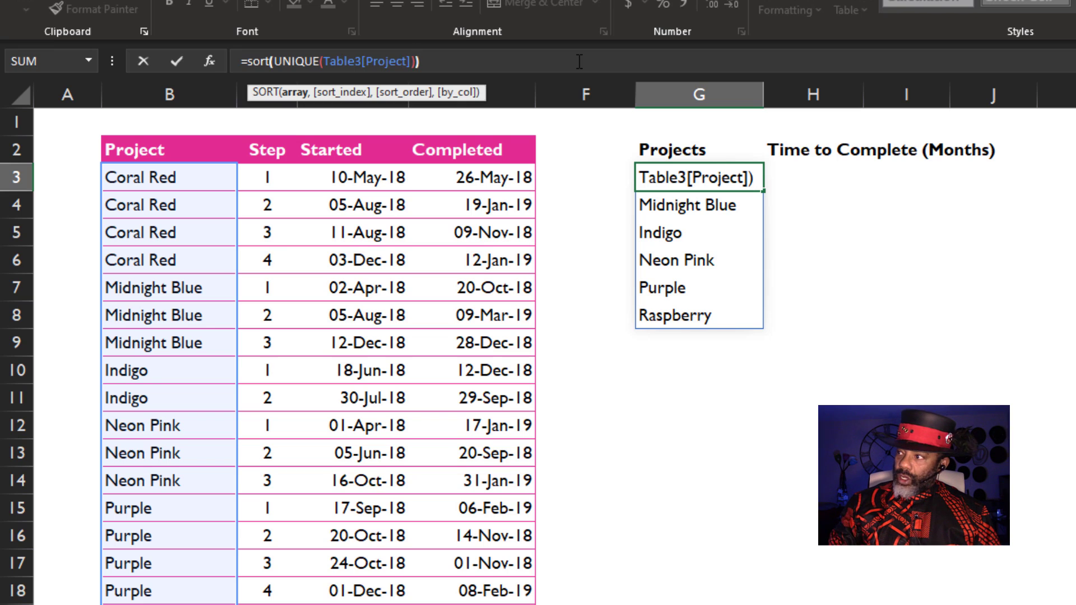
type(")")
key("Return")
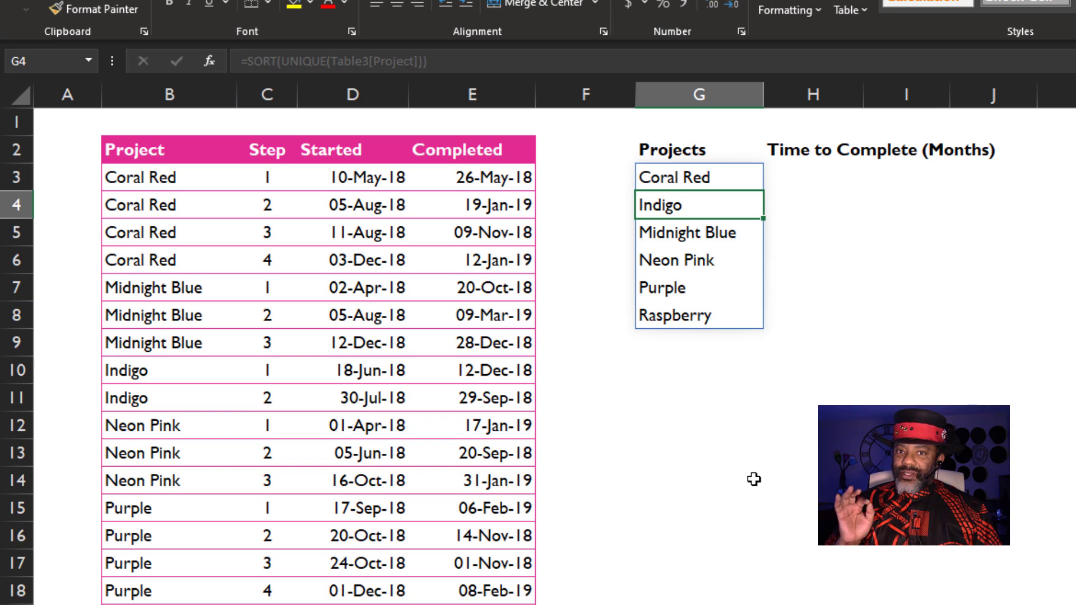
Step: Begin a DATEDIF formula in H3 with MINIFS(Table3[Started],Table3[Project],G3#) as its start date
left_click(788, 168)
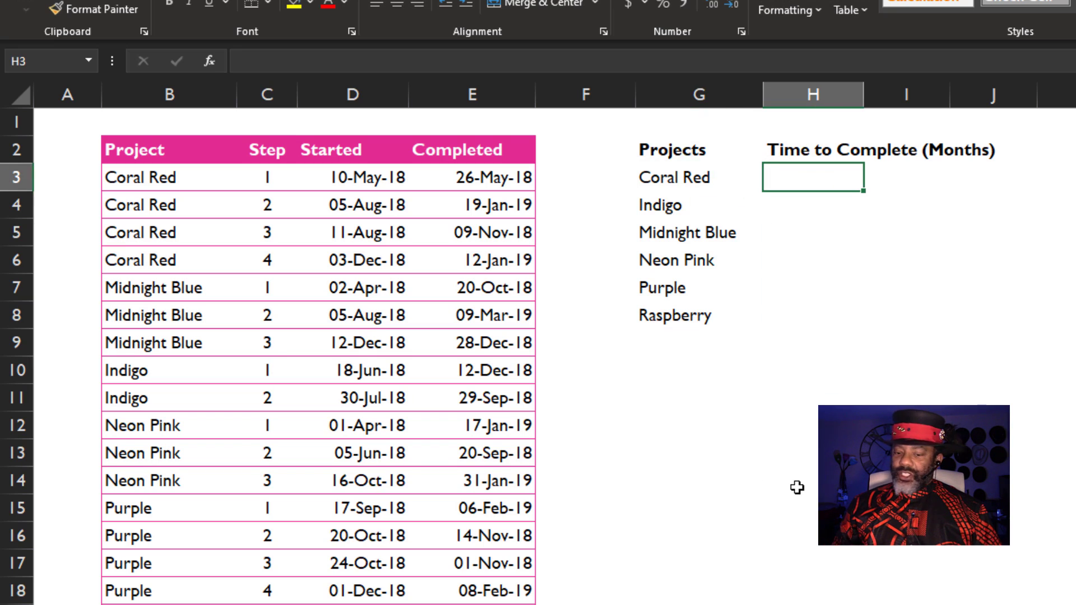
type("=date")
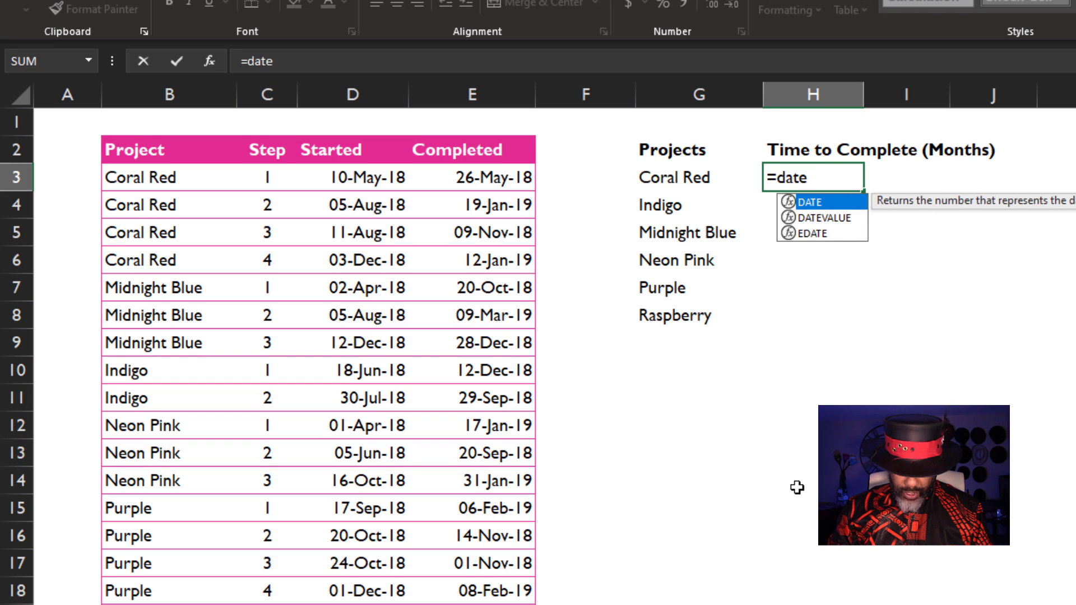
type("dif(")
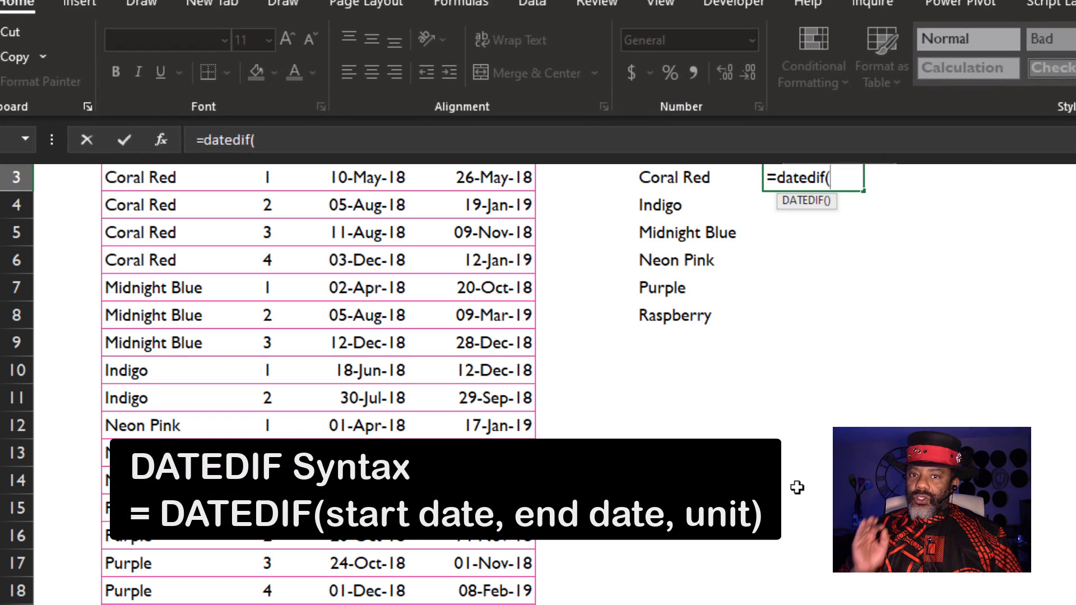
type("m")
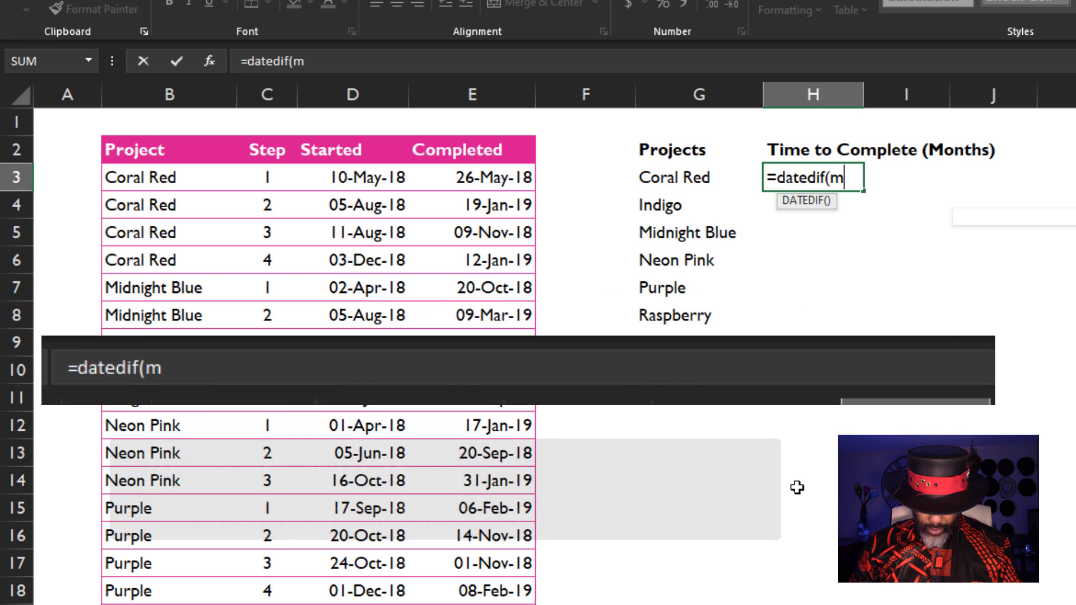
type("inifs")
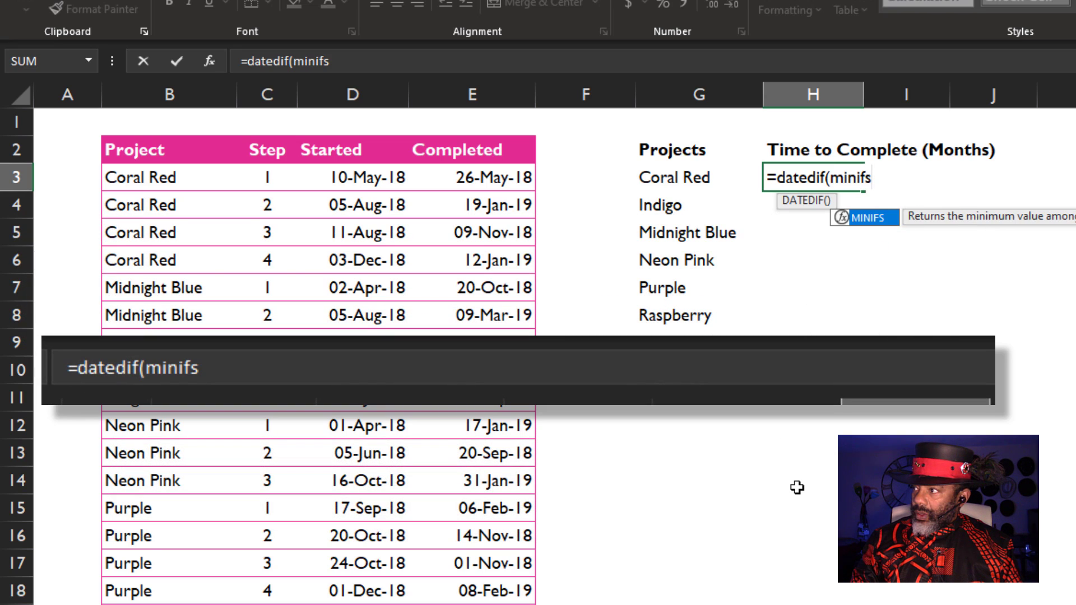
type("(")
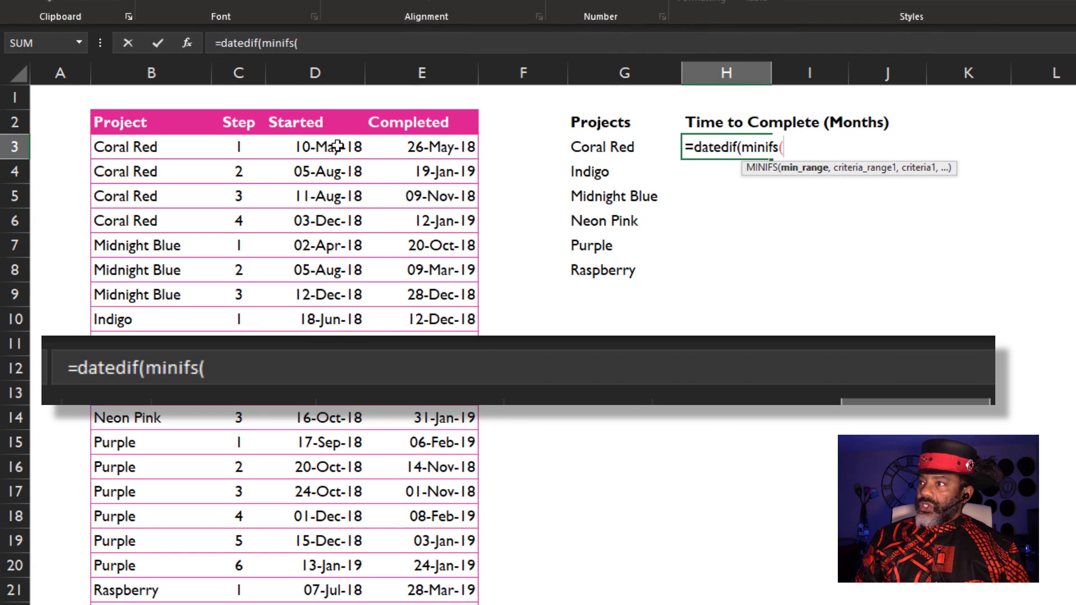
left_click(332, 111)
type(",")
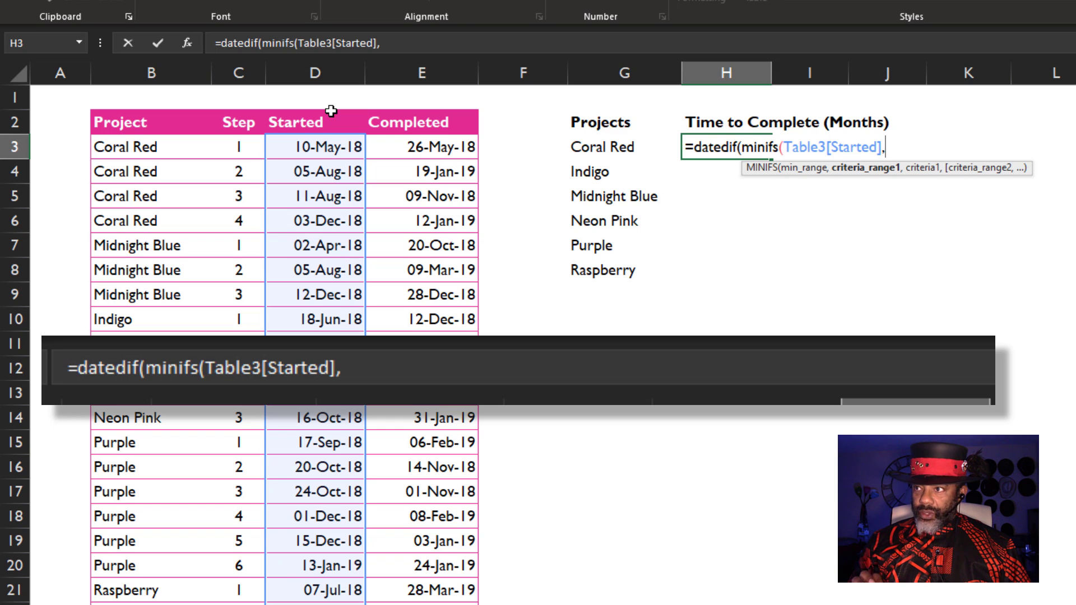
left_click(126, 110)
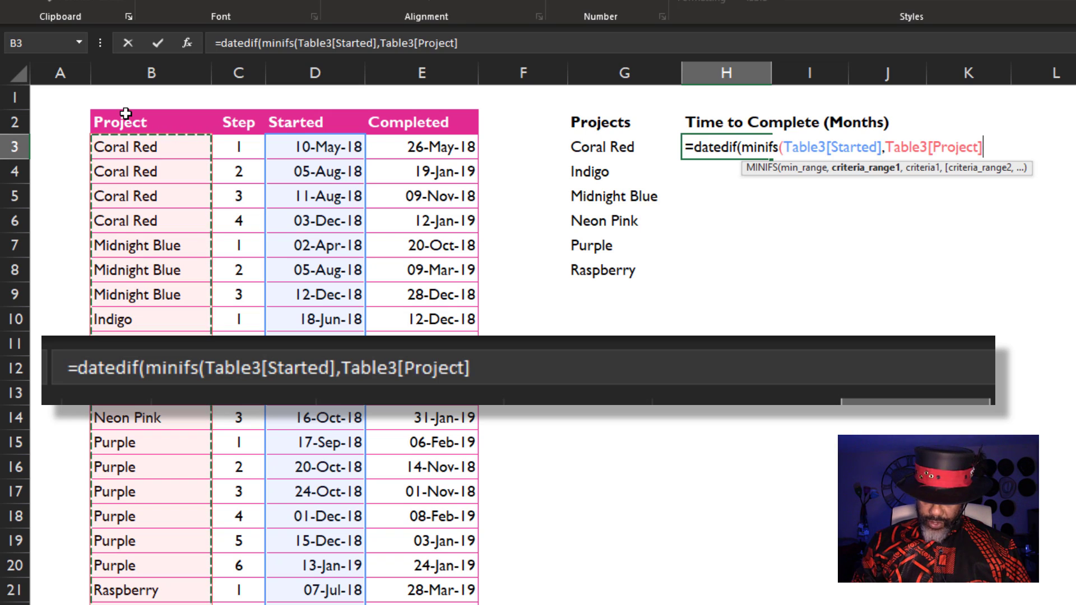
type(",")
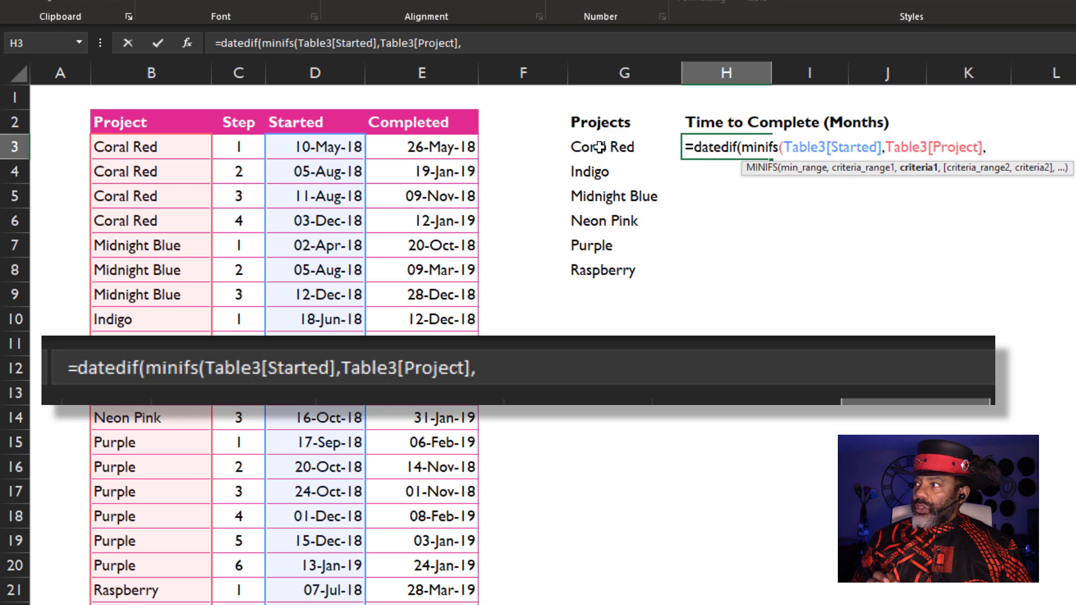
left_click_drag(600, 147, 621, 266)
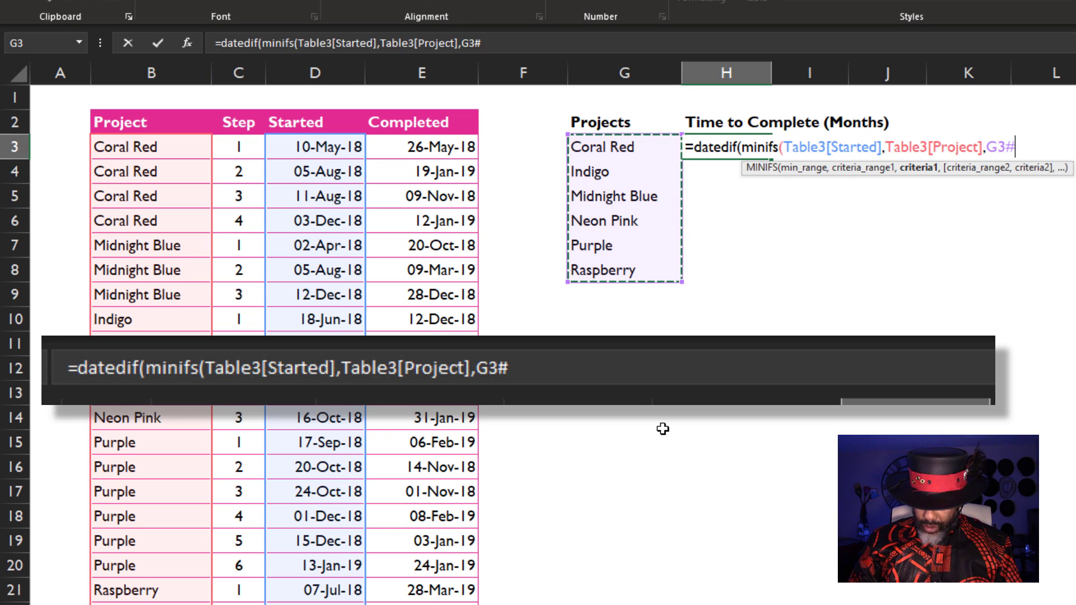
type("),")
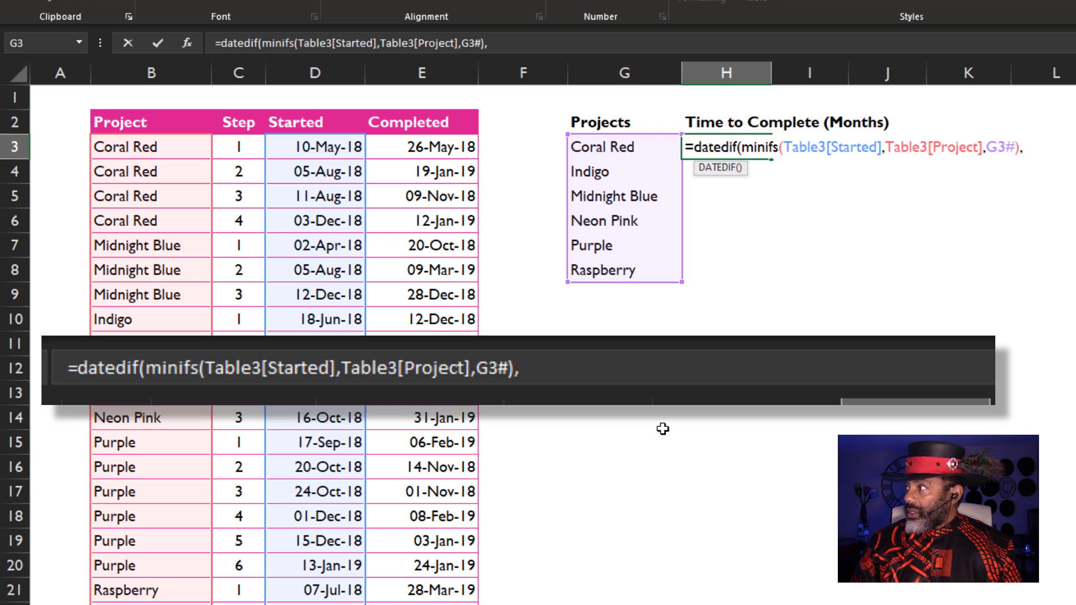
Step: Add MAXIFS(Table3[Completed],Table3[Project],G3#) as the end date of the DATEDIF formula in H3
type("maxifs")
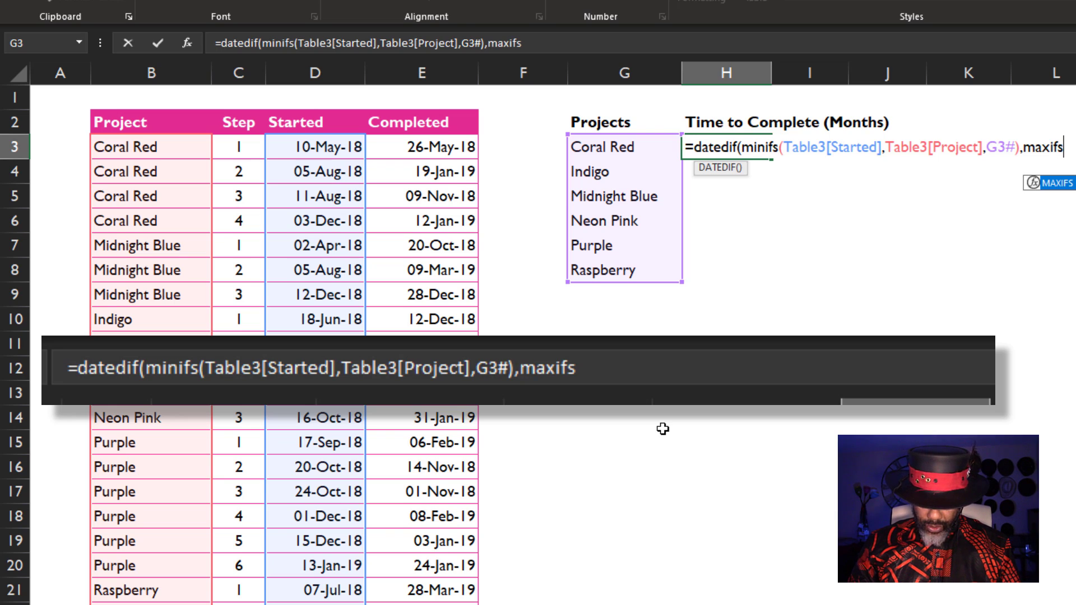
type("(")
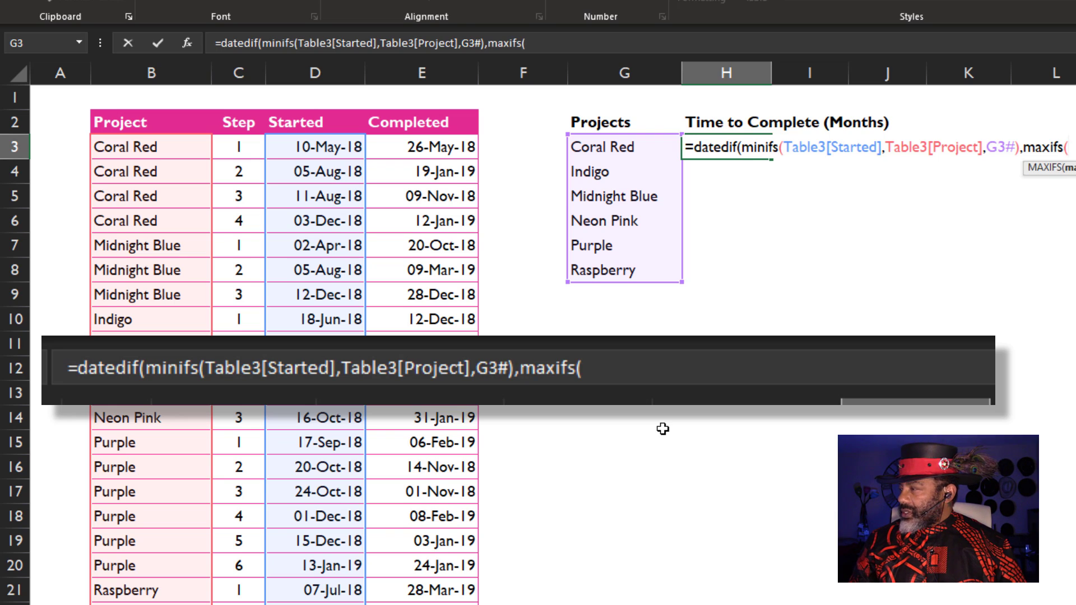
left_click(429, 111)
type(",")
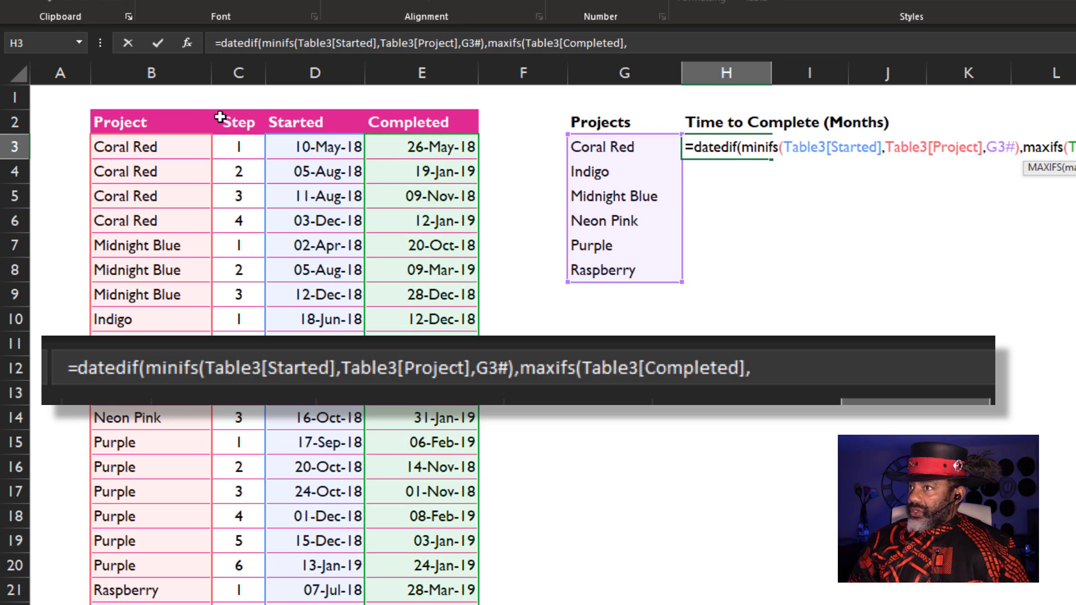
left_click(187, 114)
type(",")
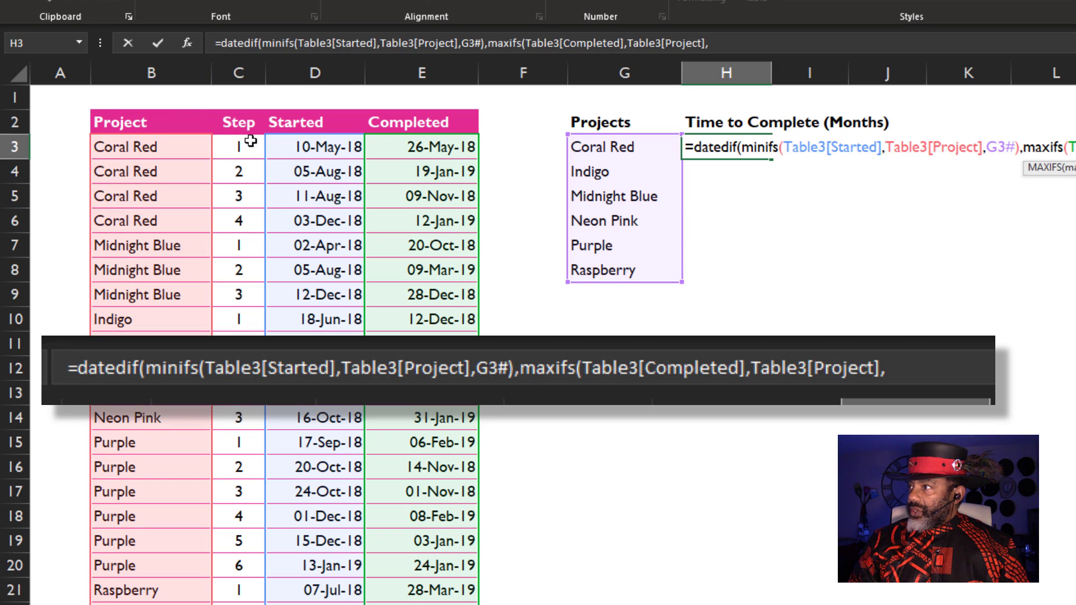
left_click(590, 147)
left_click_drag(591, 173, 578, 271)
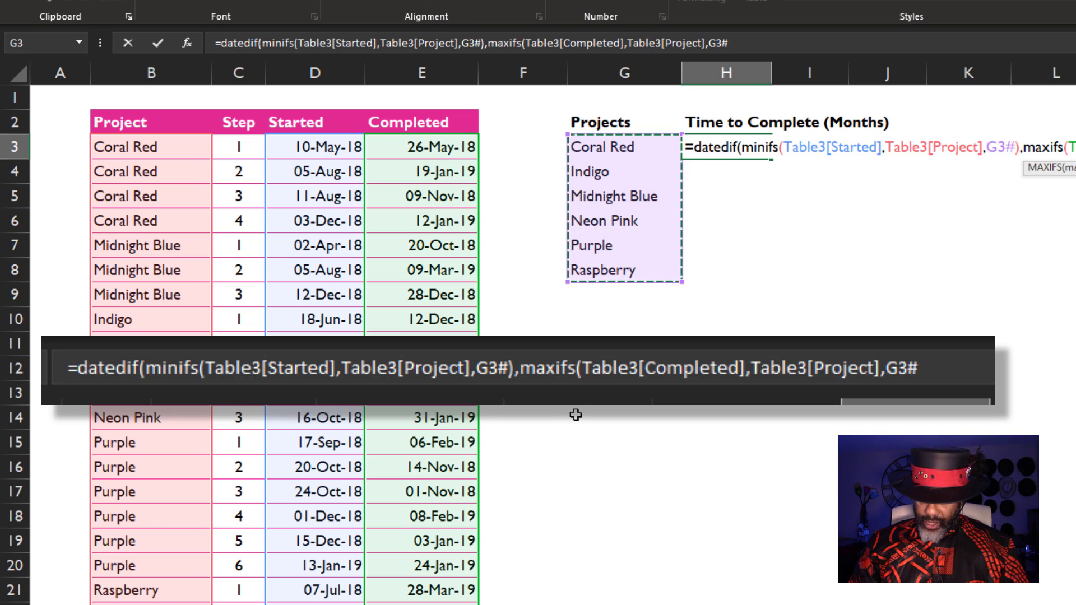
type("),")
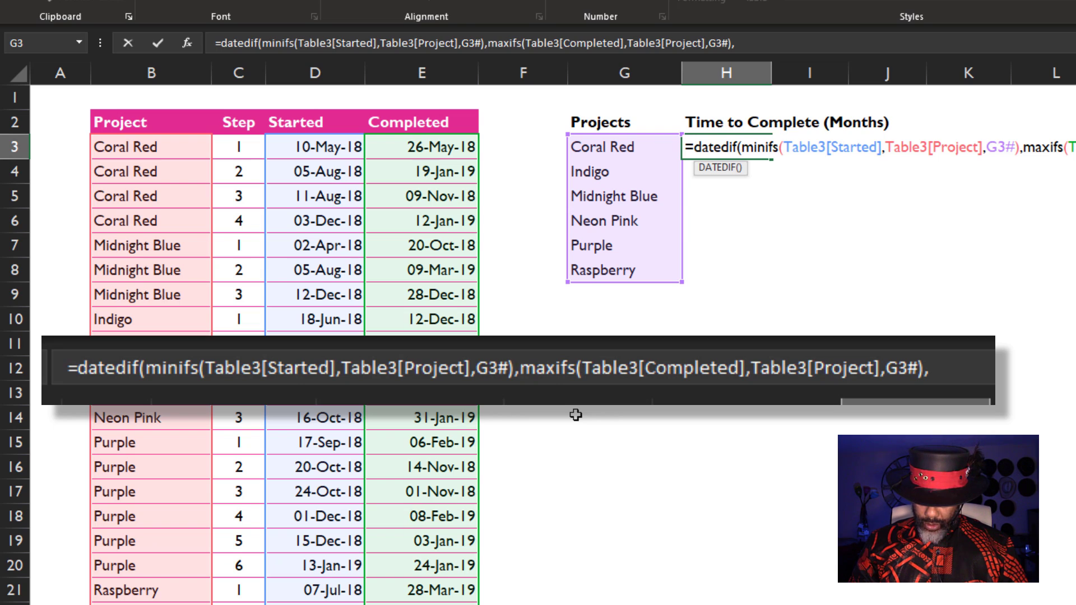
Step: Complete the DATEDIF formula in H3 with the unit "m" and enter it
type("\"m")
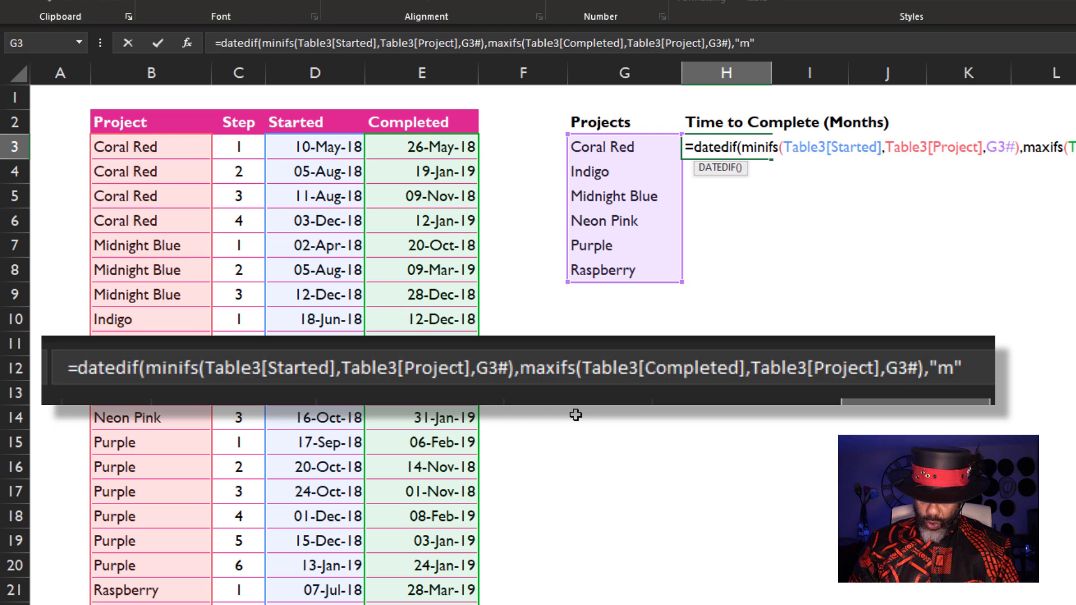
type("\")")
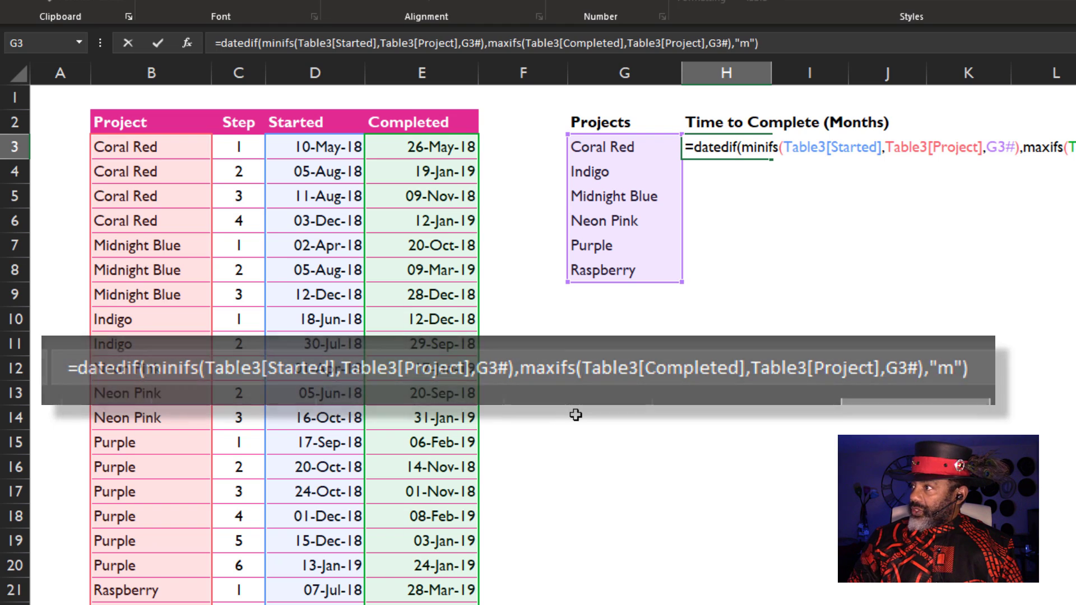
key("Return")
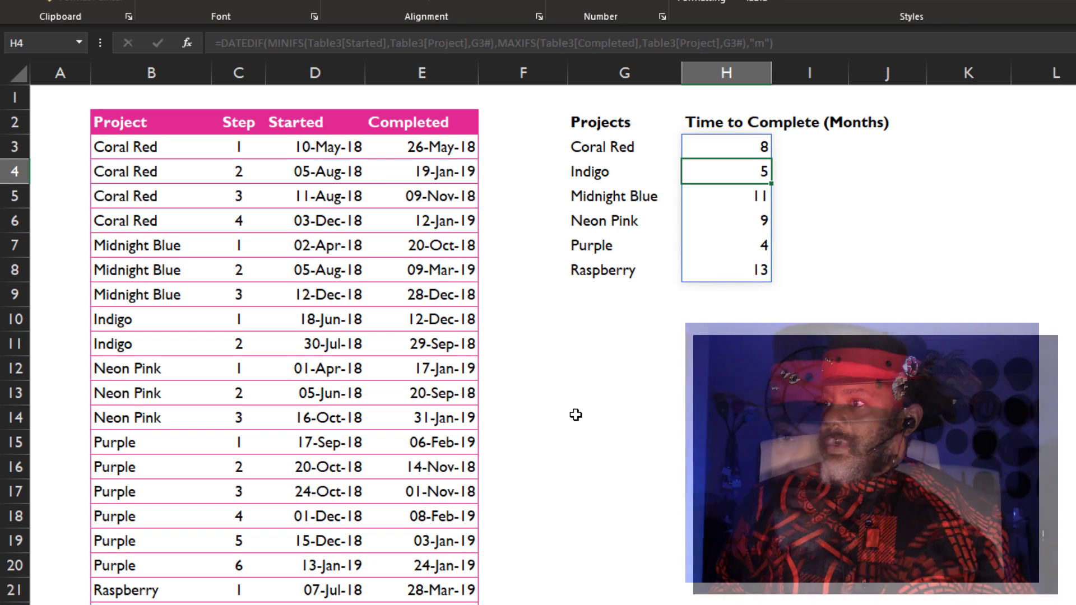
Step: Move the block of extra project rows beginning with Apple Red at B32 up to B24, directly beneath the table's last row
scroll(576, 415, "down", 10)
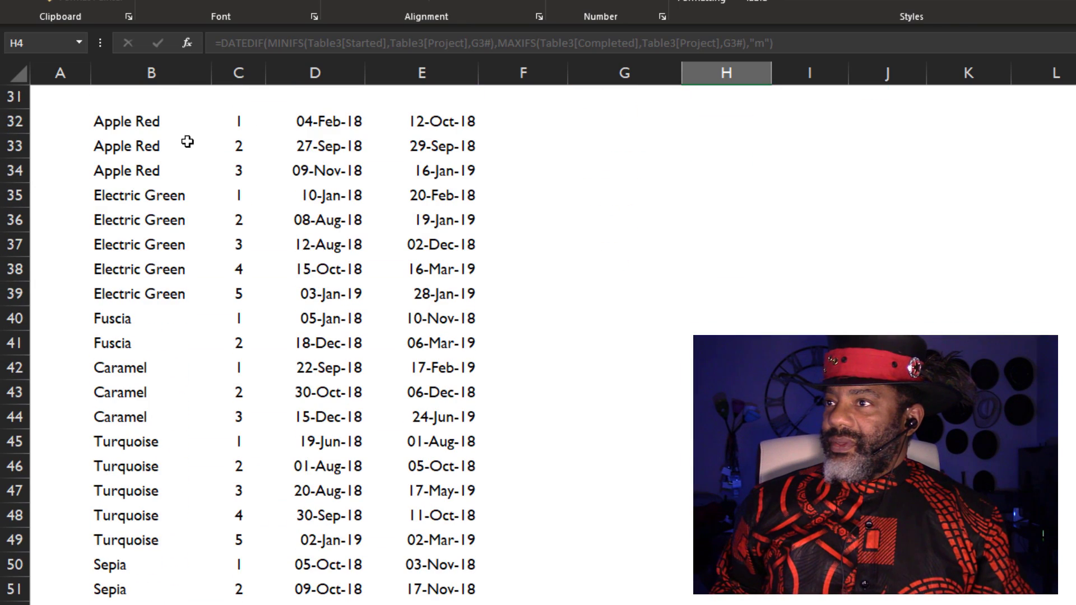
left_click_drag(150, 122, 415, 604)
scroll(284, 345, "up", 10)
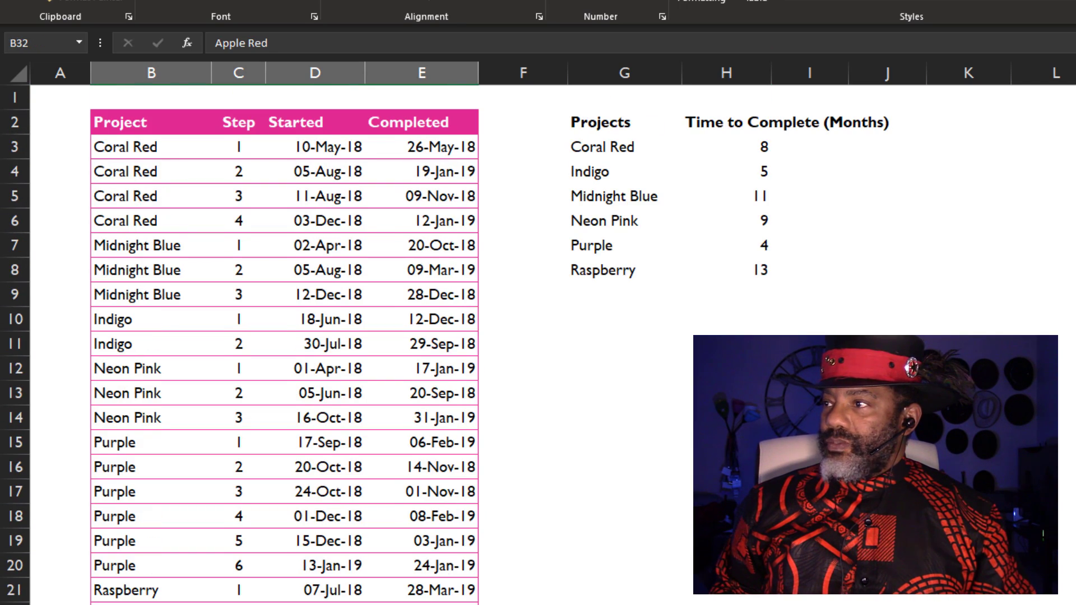
scroll(284, 344, "down", 2)
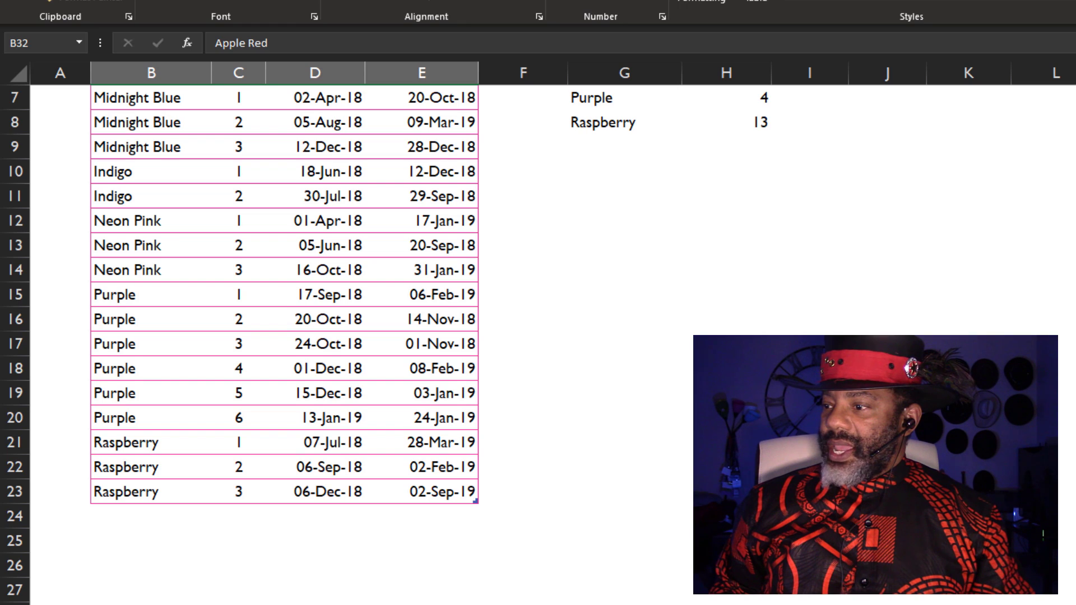
left_click_drag(337, 604, 337, 482)
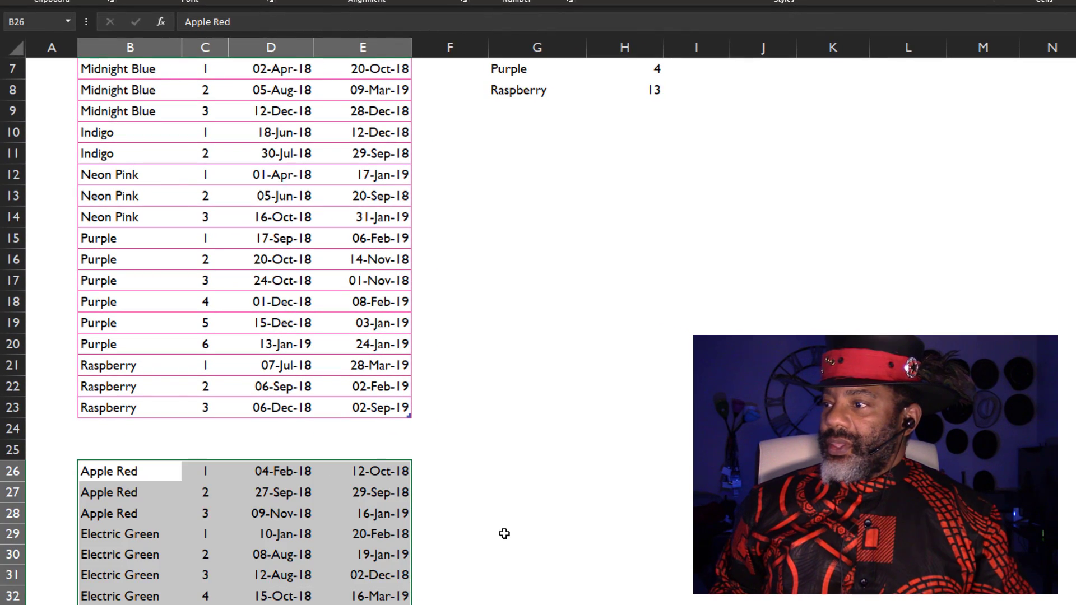
scroll(504, 534, "up", 2)
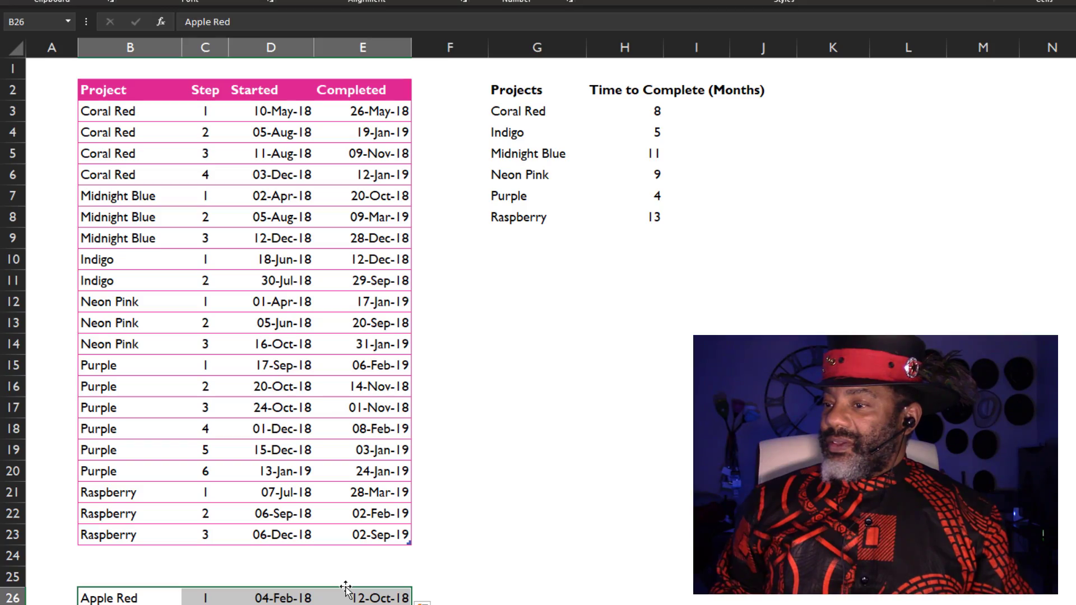
left_click_drag(347, 593, 349, 553)
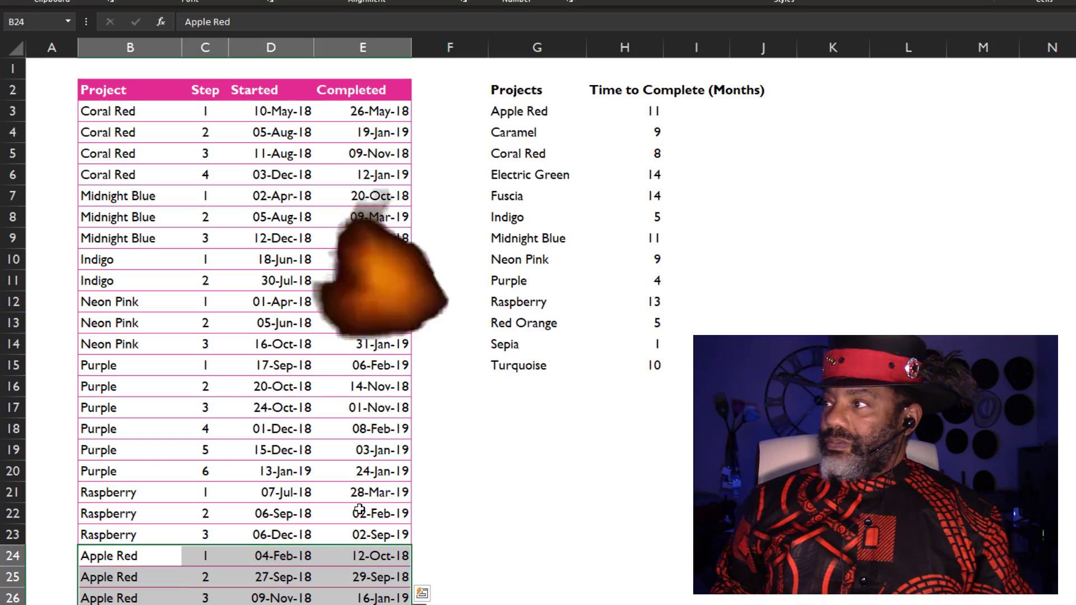